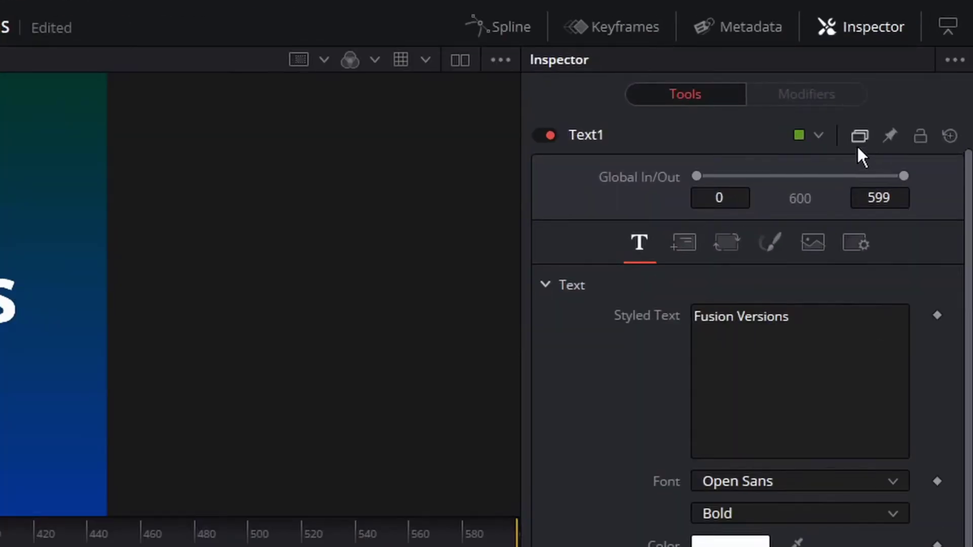
Enable version slots for the Text1 node and make Version 1 active.
click(858, 147)
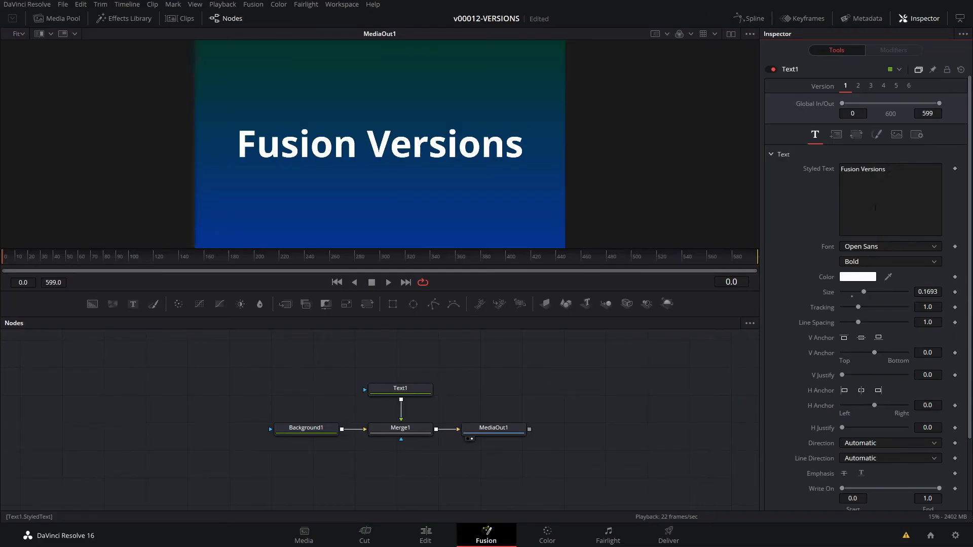
click(404, 388)
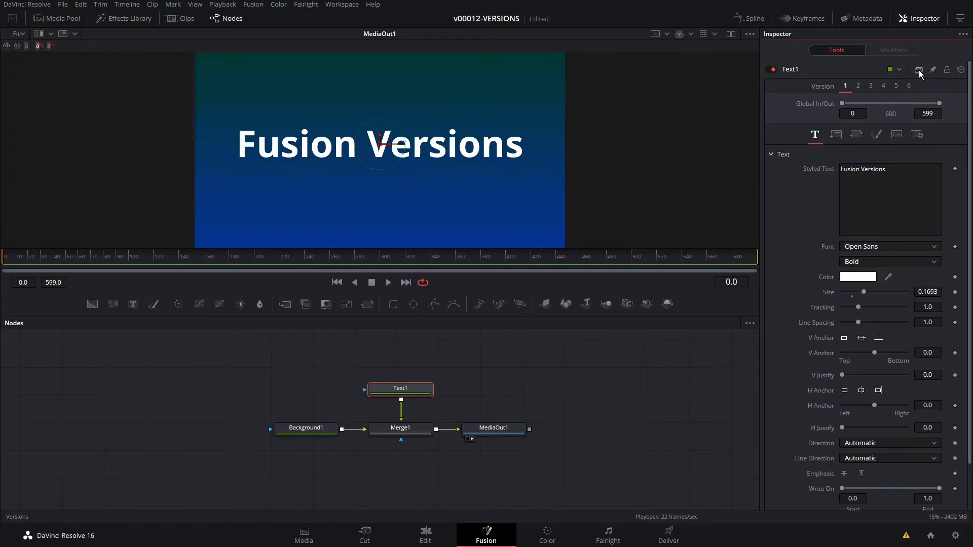
click(918, 72)
click(919, 72)
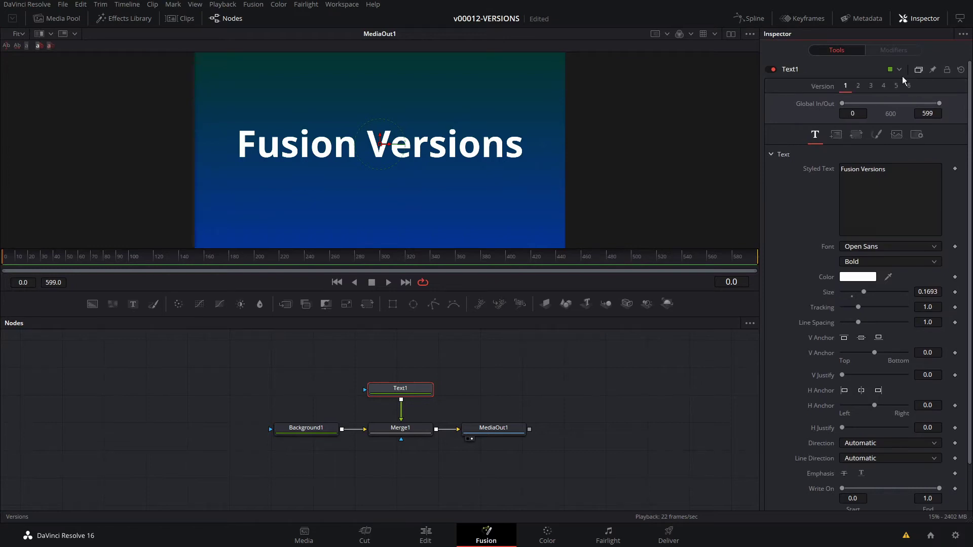
click(845, 87)
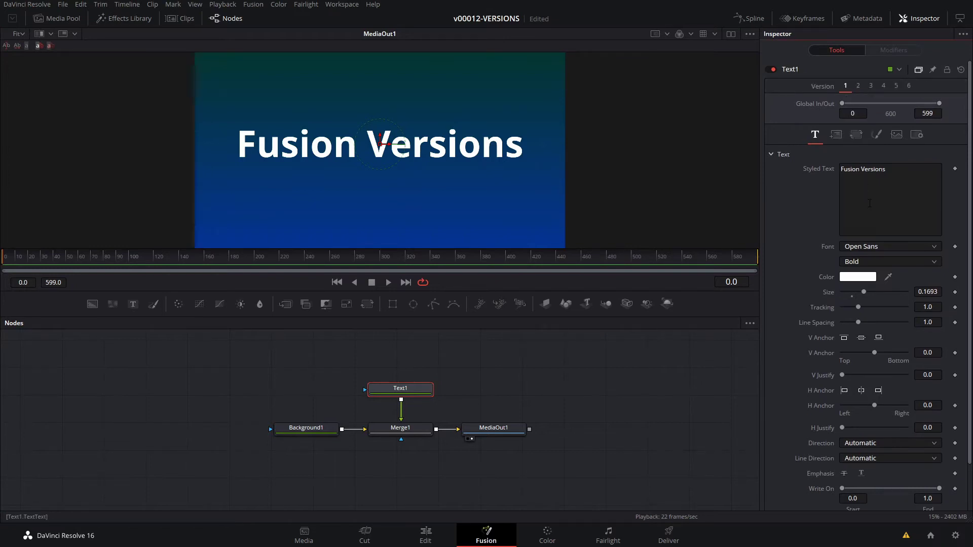
Give version 1 the Rosewood Std font and yellow-green #aaff00 text colour.
click(893, 247)
scroll(889, 345, down, 6)
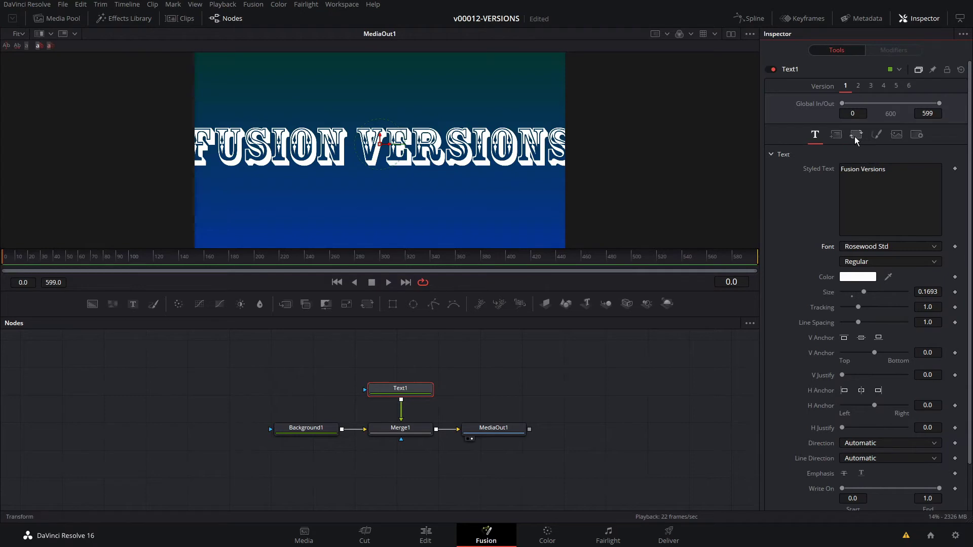
scroll(864, 135, down, 2)
click(866, 228)
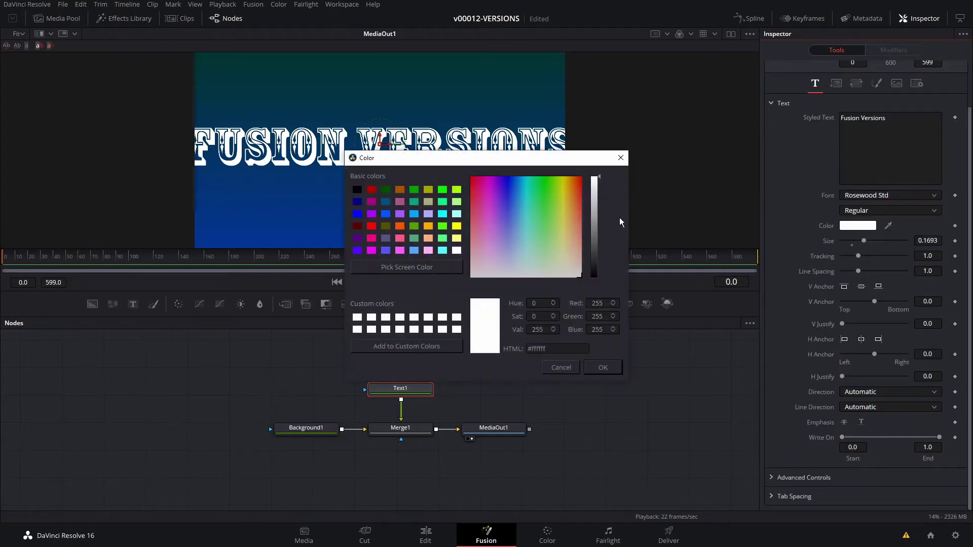
click(456, 190)
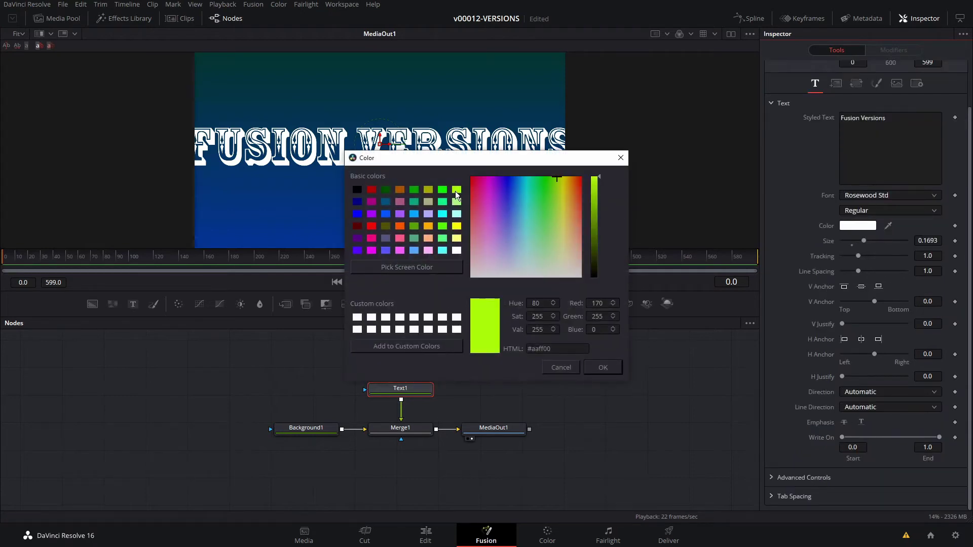
click(601, 367)
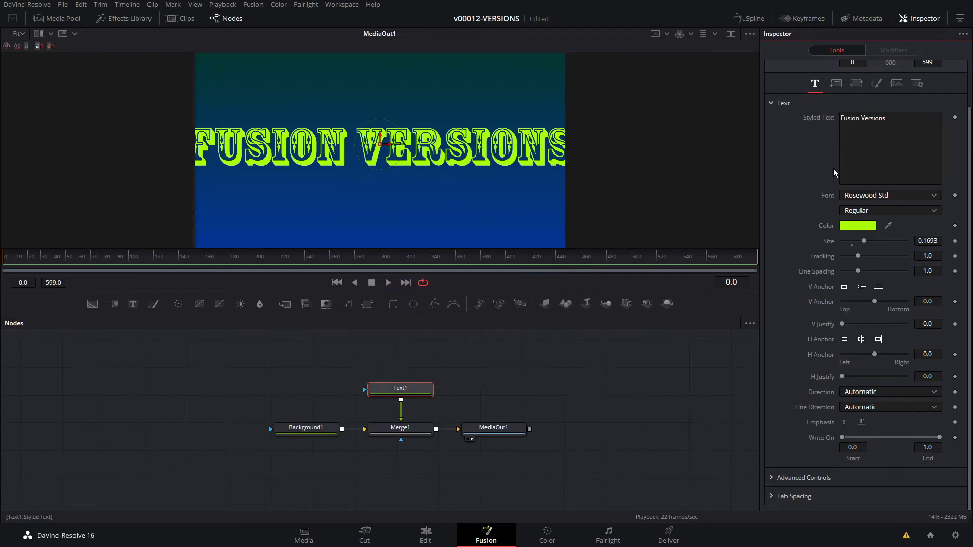
scroll(852, 107, up, 2)
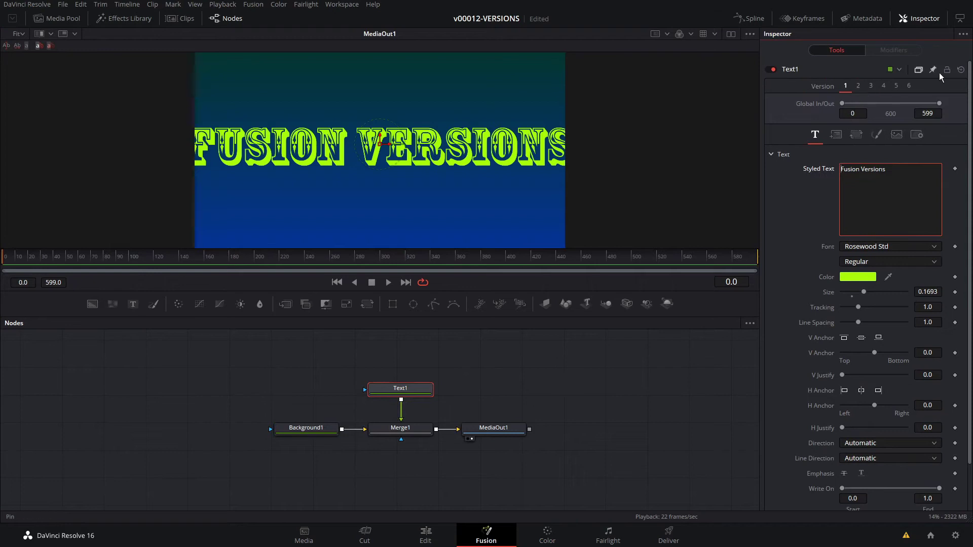
Make the title text white in version 2.
click(858, 86)
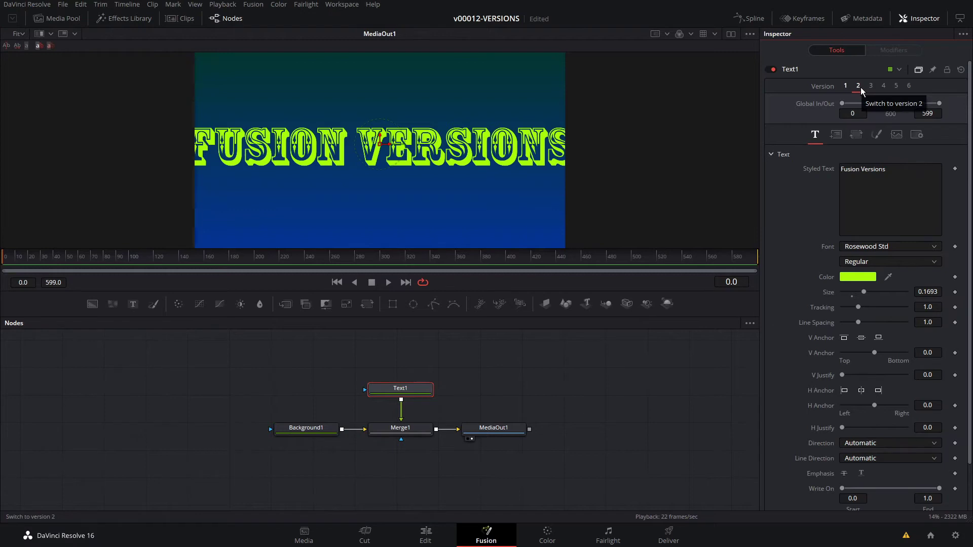
click(866, 277)
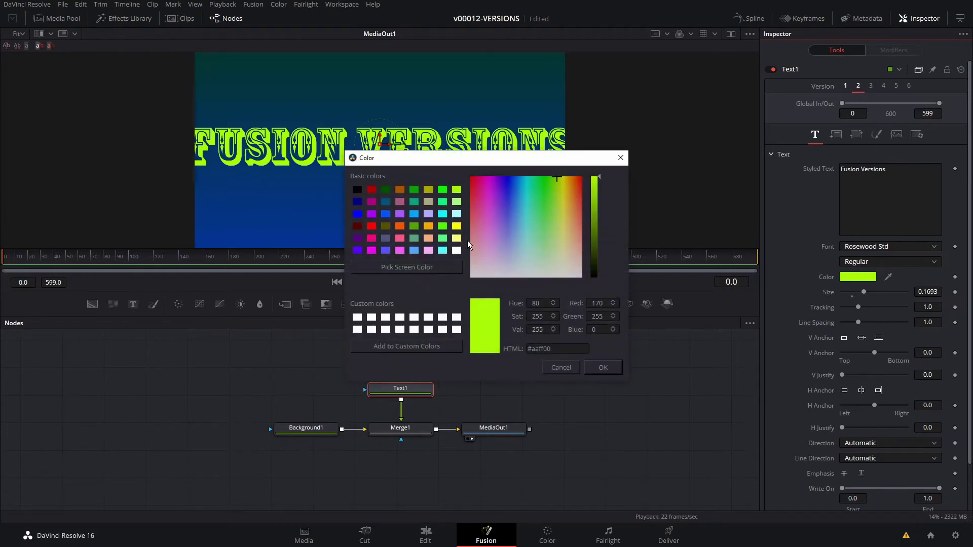
click(457, 250)
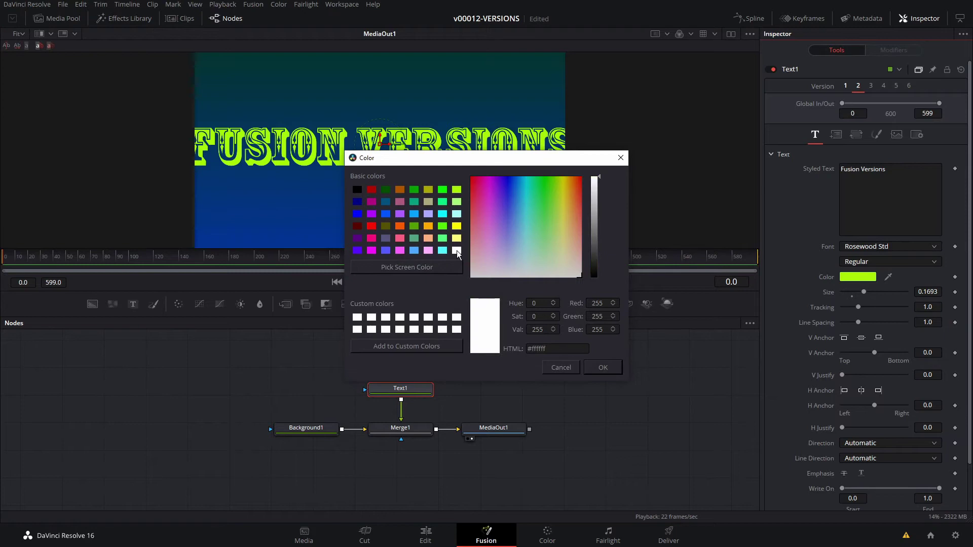
click(603, 368)
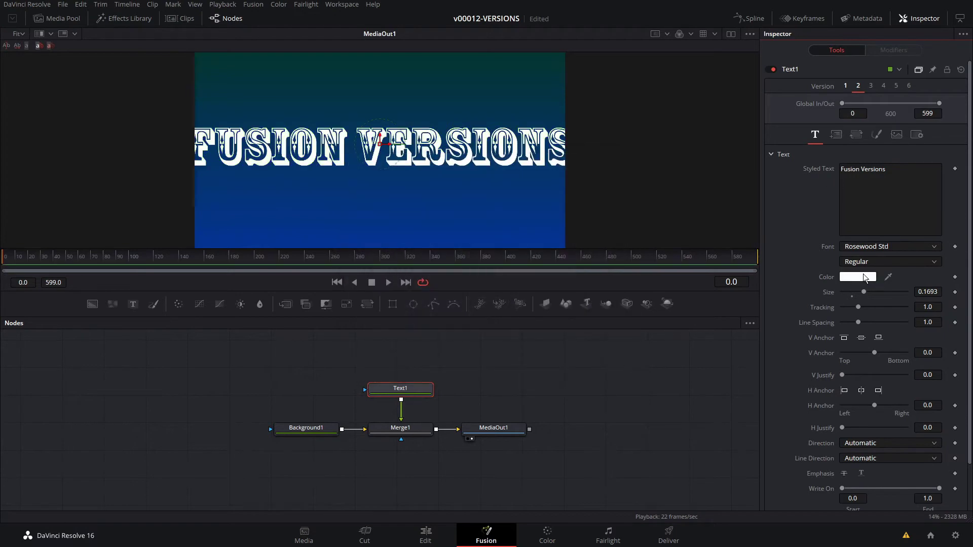
click(858, 87)
Set version 2's font to Myriad Pro, then switch back to version 1.
click(894, 248)
scroll(914, 311, up, 5)
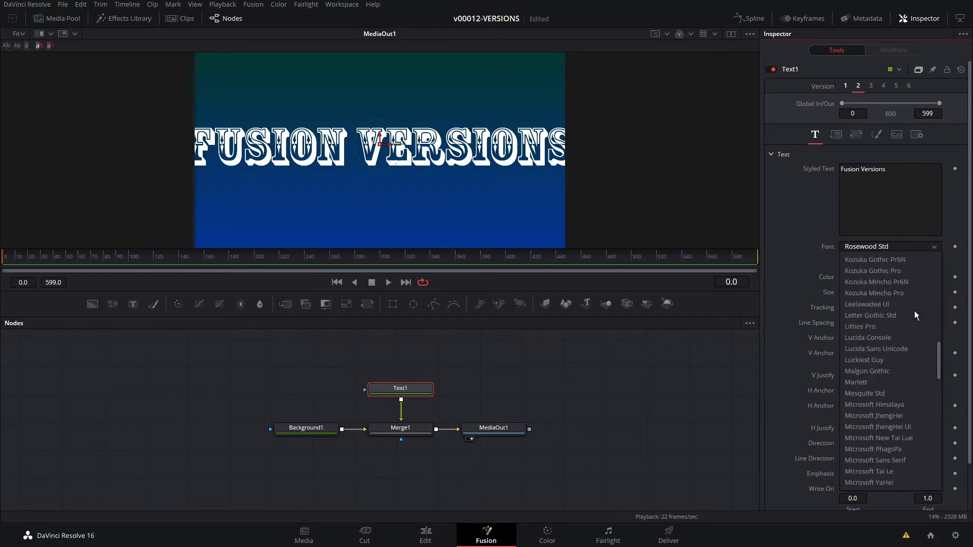
scroll(914, 311, up, 15)
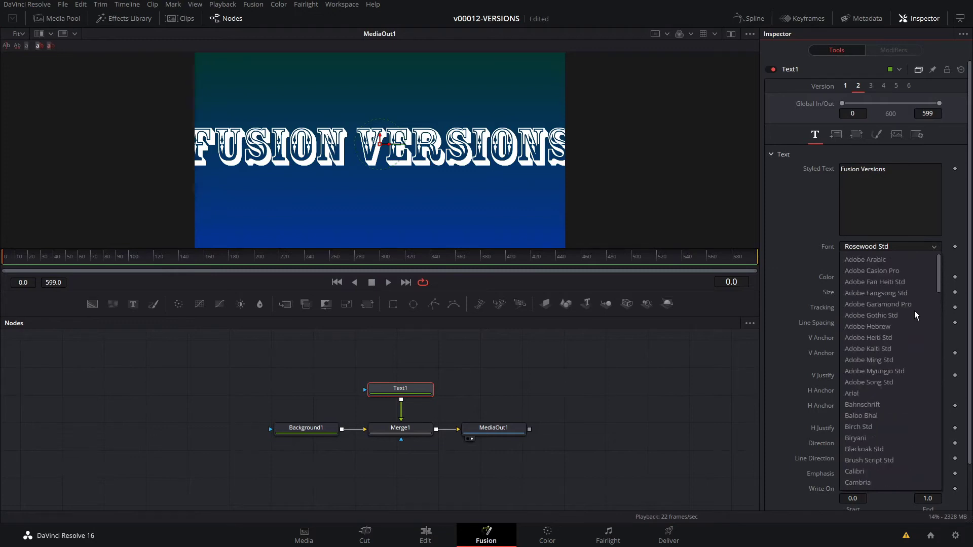
scroll(914, 311, down, 20)
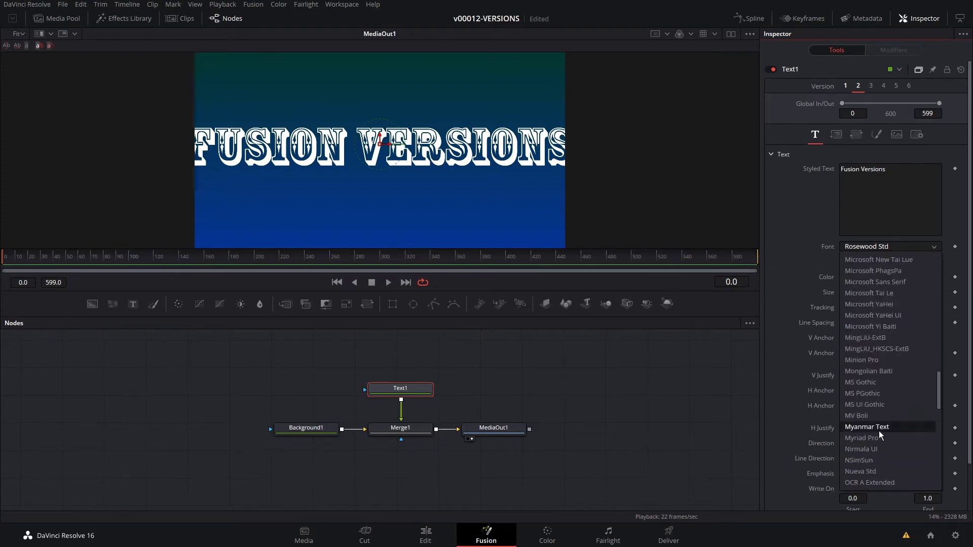
click(878, 435)
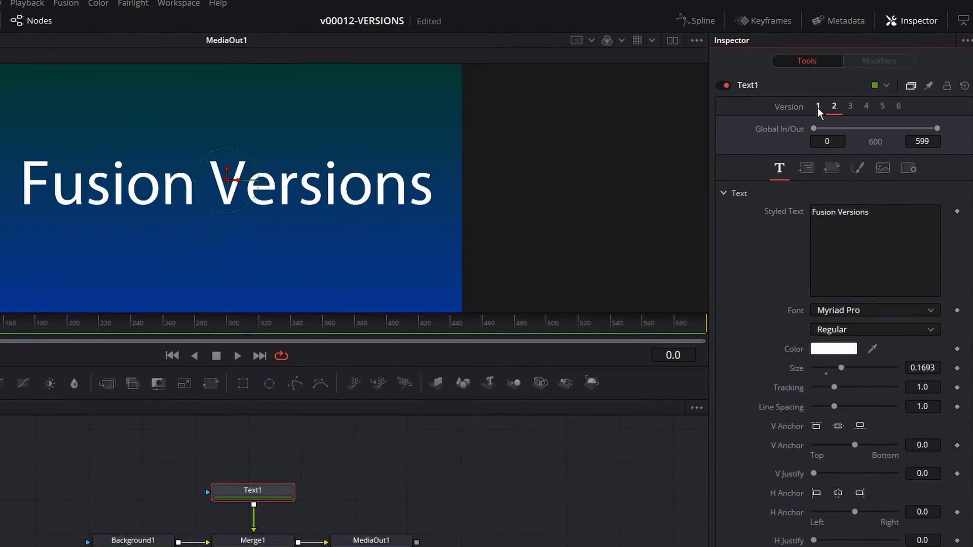
click(845, 86)
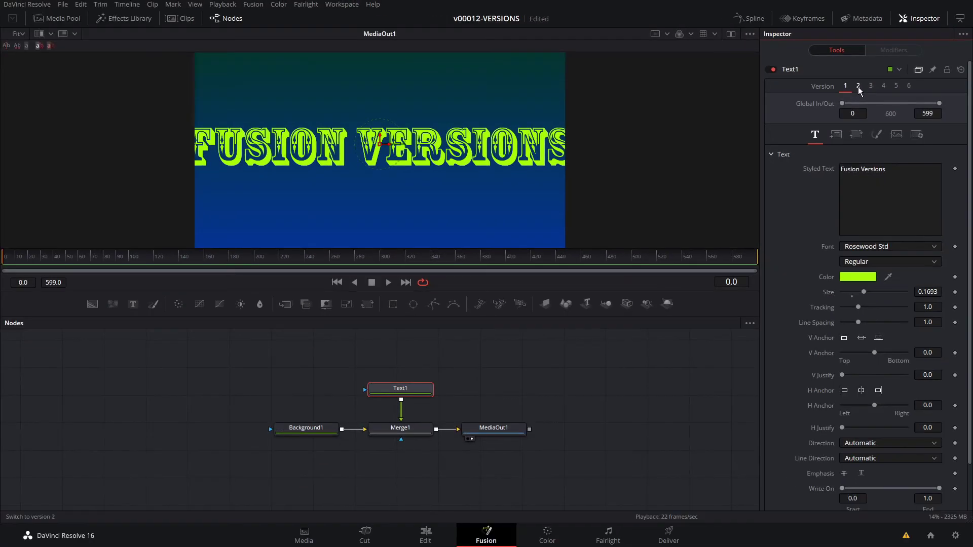
In version 2, keyframe Tracking at 2.709 on frame 0.
click(858, 87)
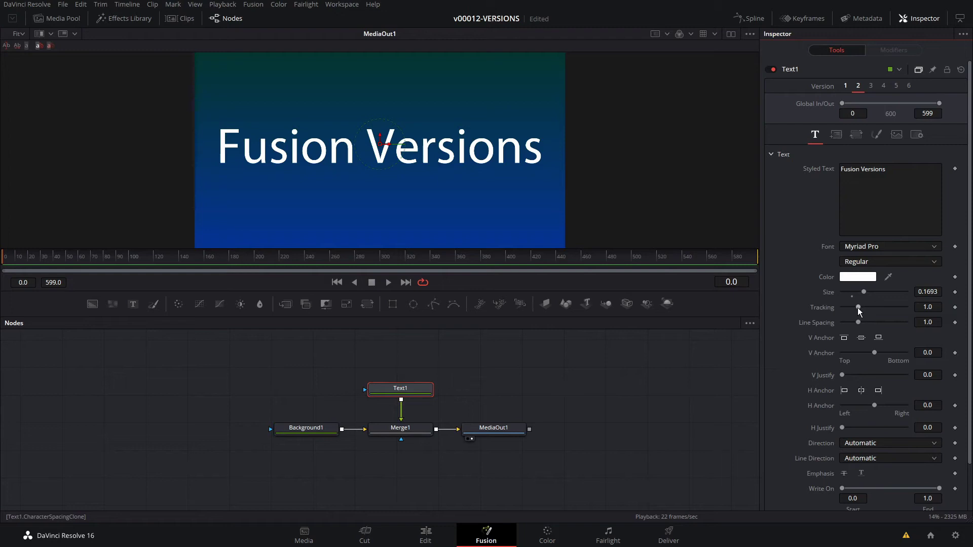
drag(857, 308, 885, 308)
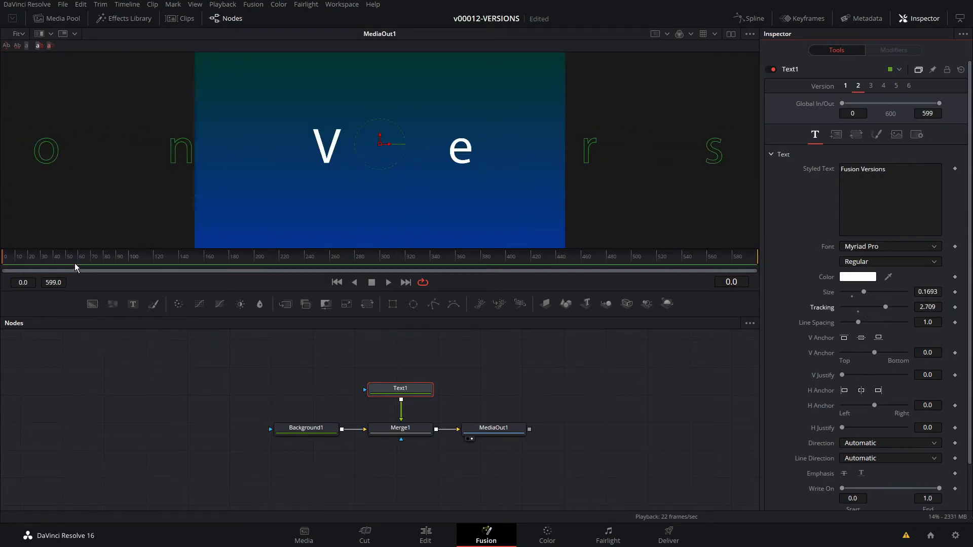
click(17, 259)
click(5, 259)
click(954, 307)
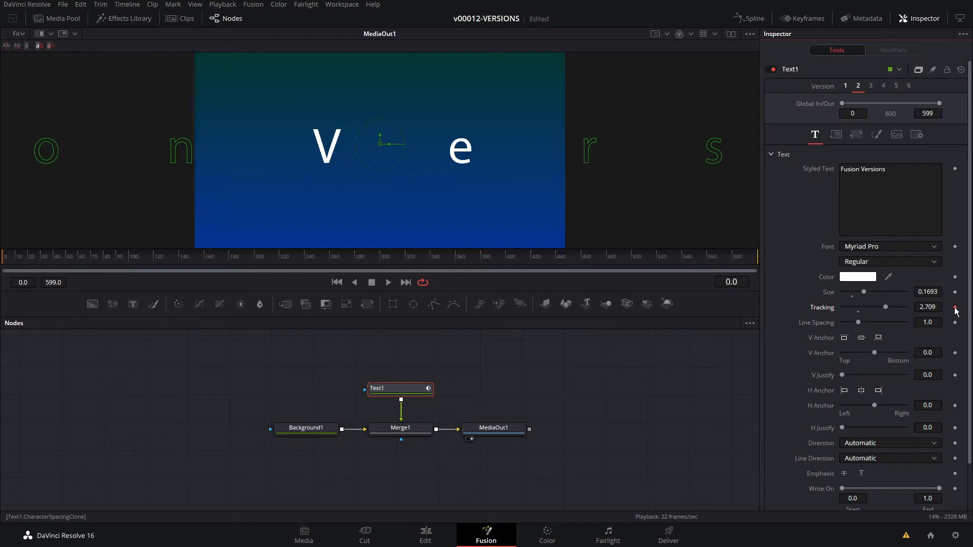
Bring Tracking back to 1.0 at frame 10 and scrub around frames 8–11 to check.
click(16, 259)
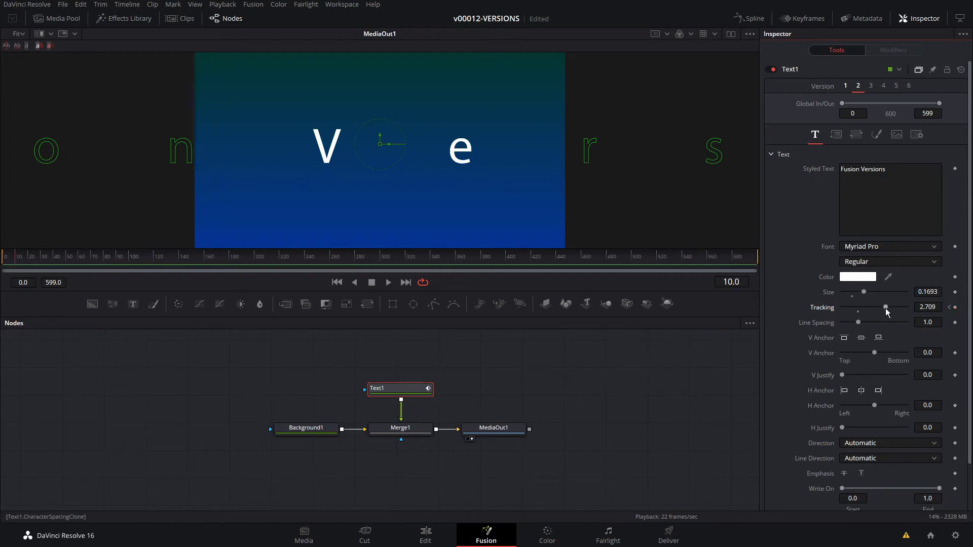
drag(884, 307, 857, 309)
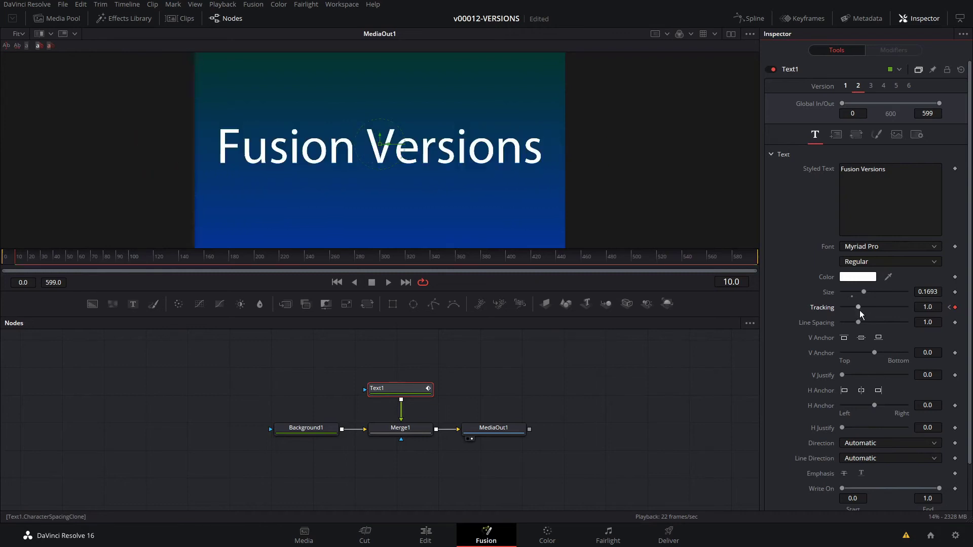
click(13, 259)
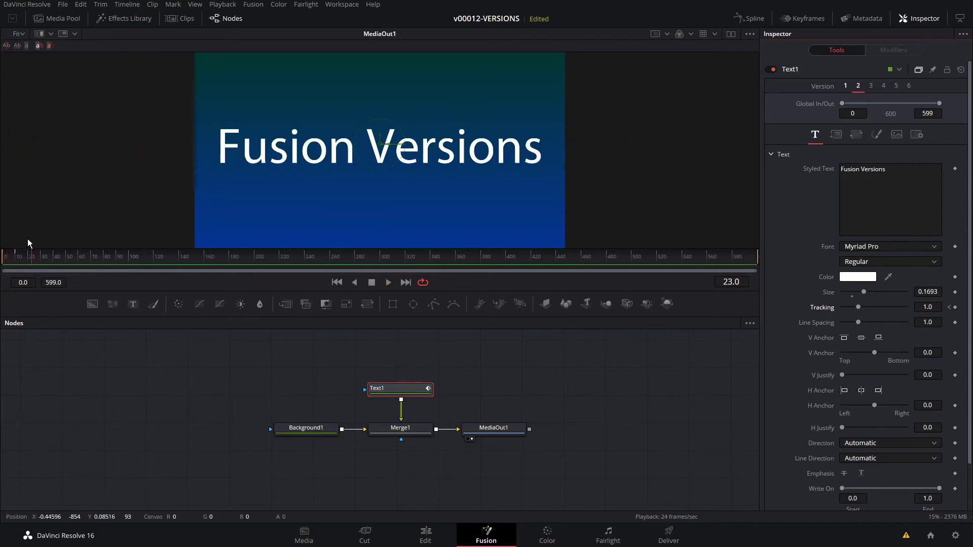
click(19, 261)
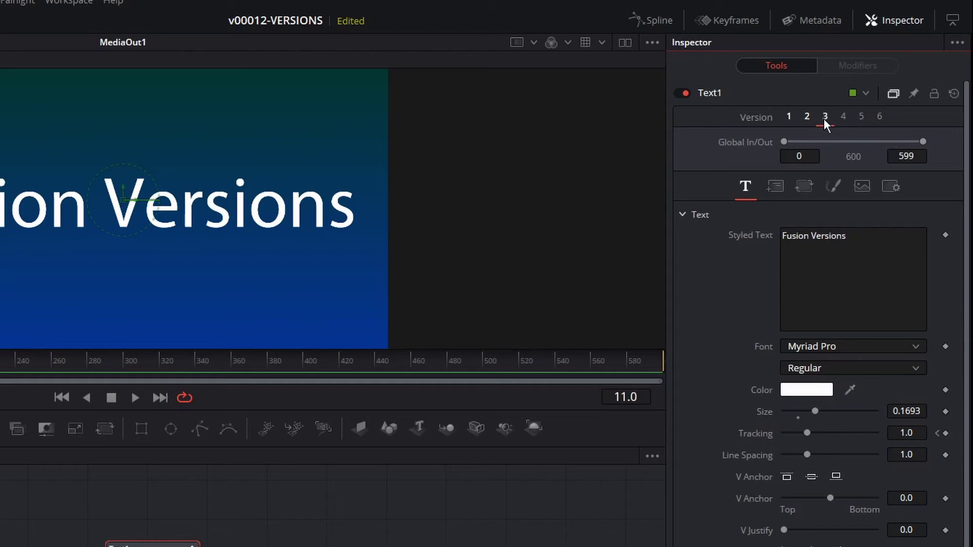
Reset Tracking to its default and delete its keyframes.
key(Left)
key(Left)
key(space)
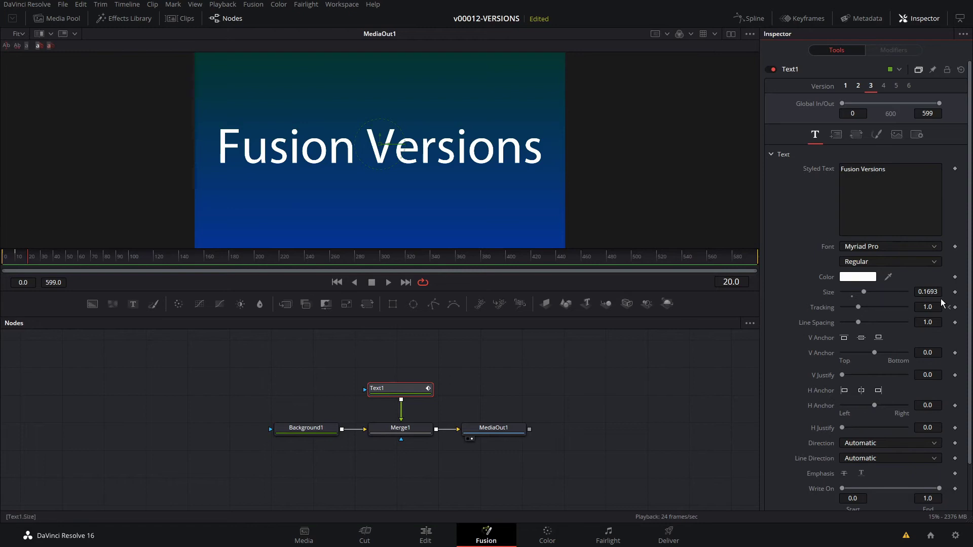
right_click(829, 309)
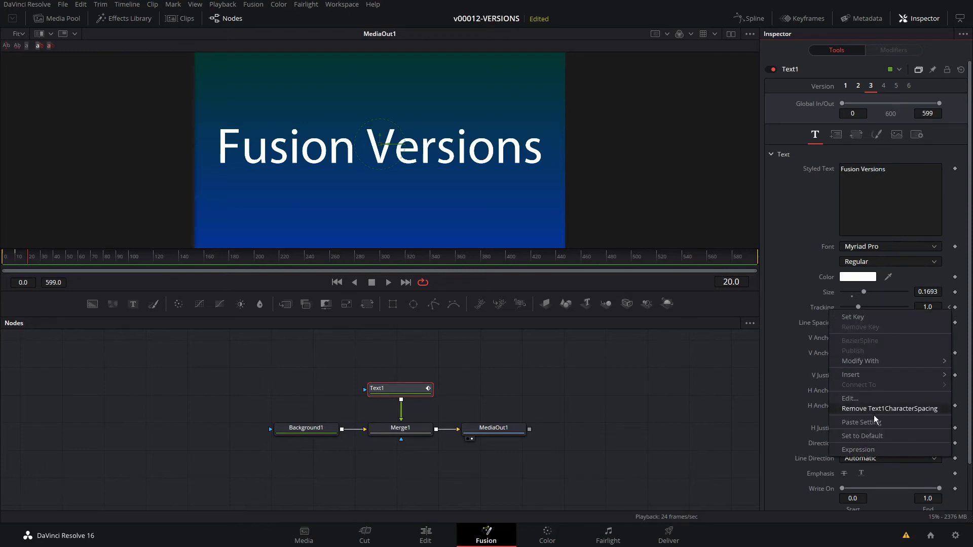
click(874, 435)
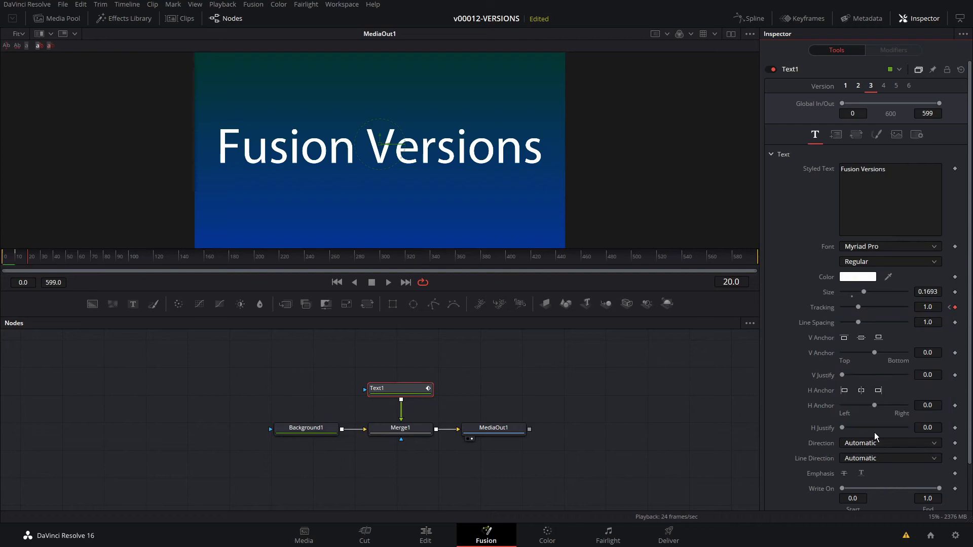
click(951, 309)
click(950, 308)
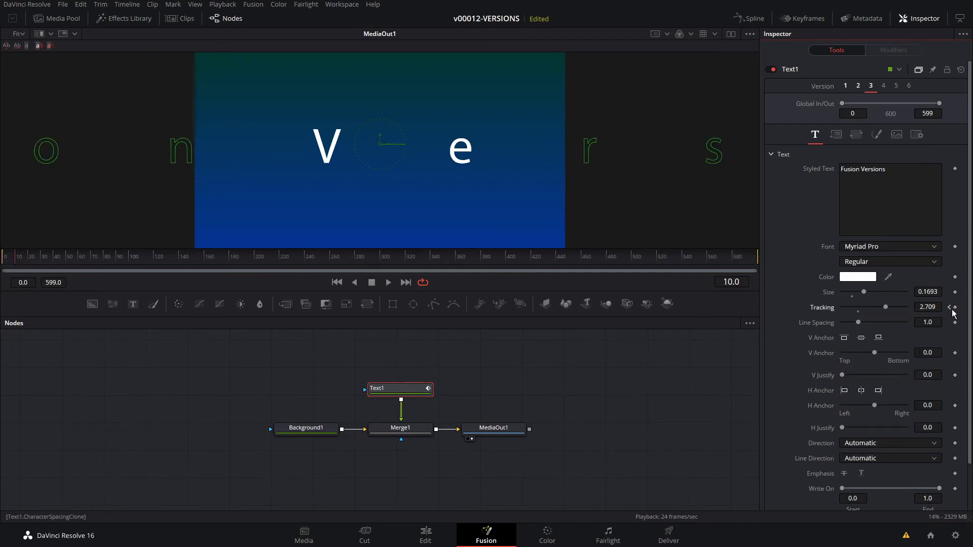
click(955, 309)
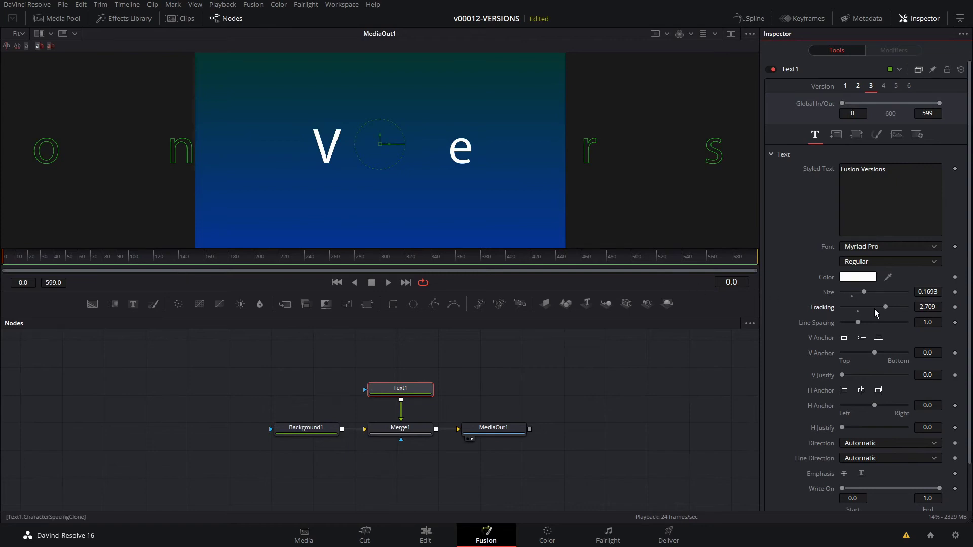
drag(885, 309, 860, 309)
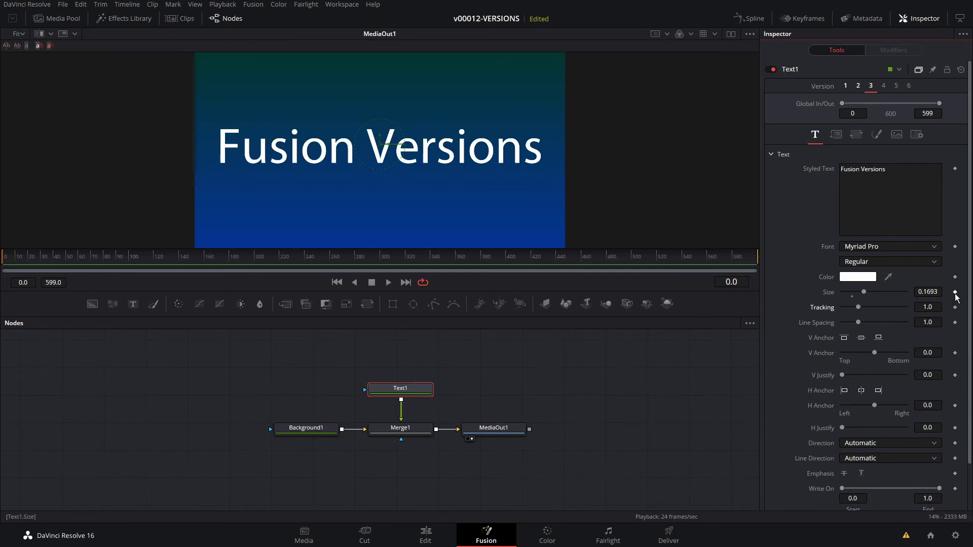
Keyframe Size: tiny at frame 0, full at frame 10, 0.1378 at frame 13.
click(954, 292)
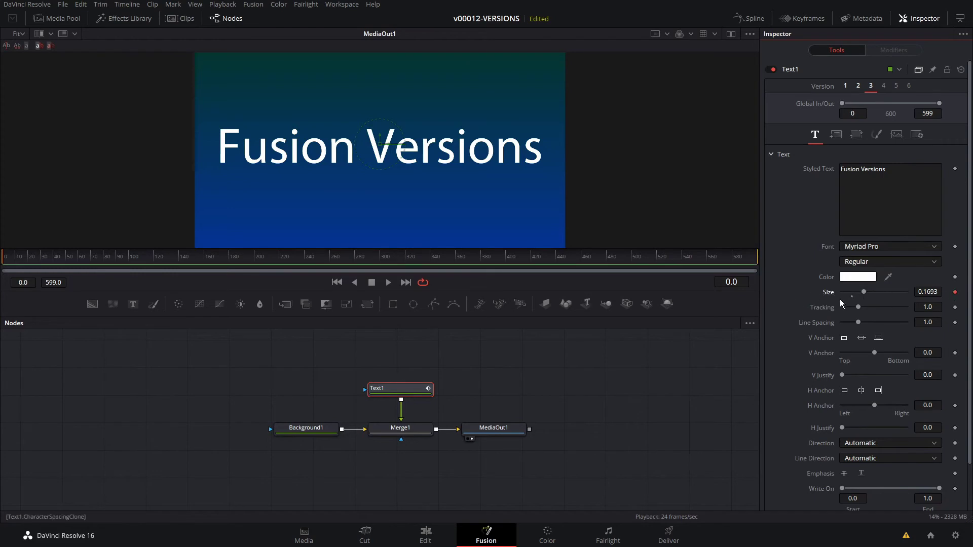
drag(863, 293, 844, 294)
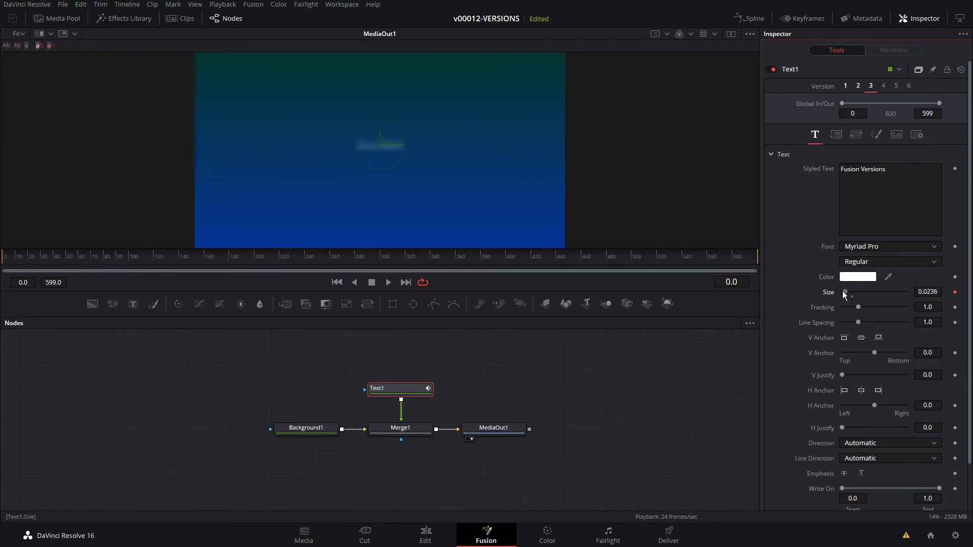
click(18, 259)
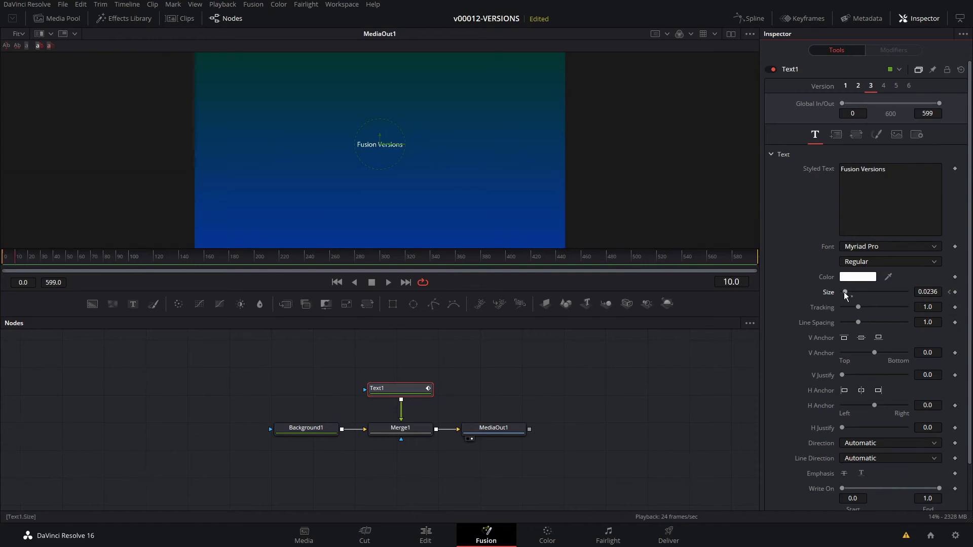
drag(845, 293, 861, 293)
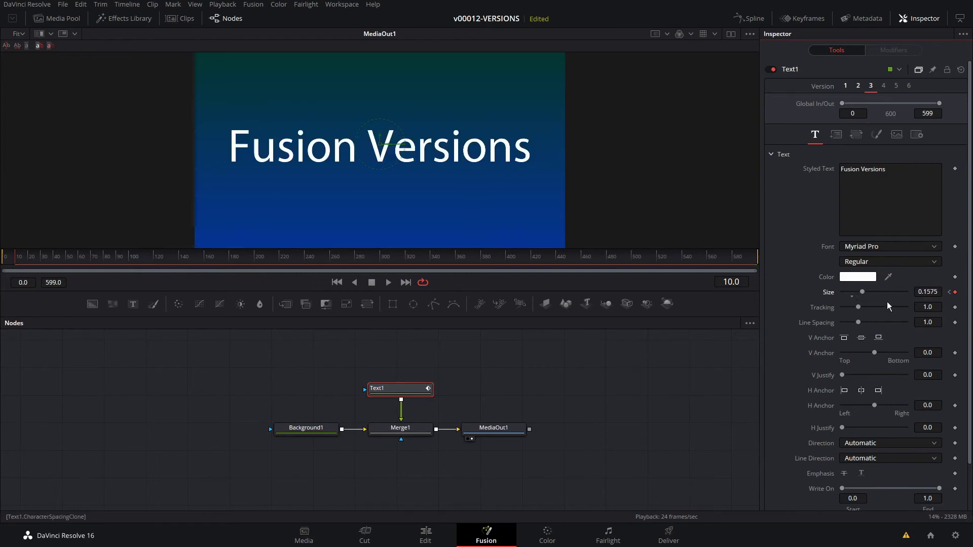
key(Right)
key(Right)
key(Right)
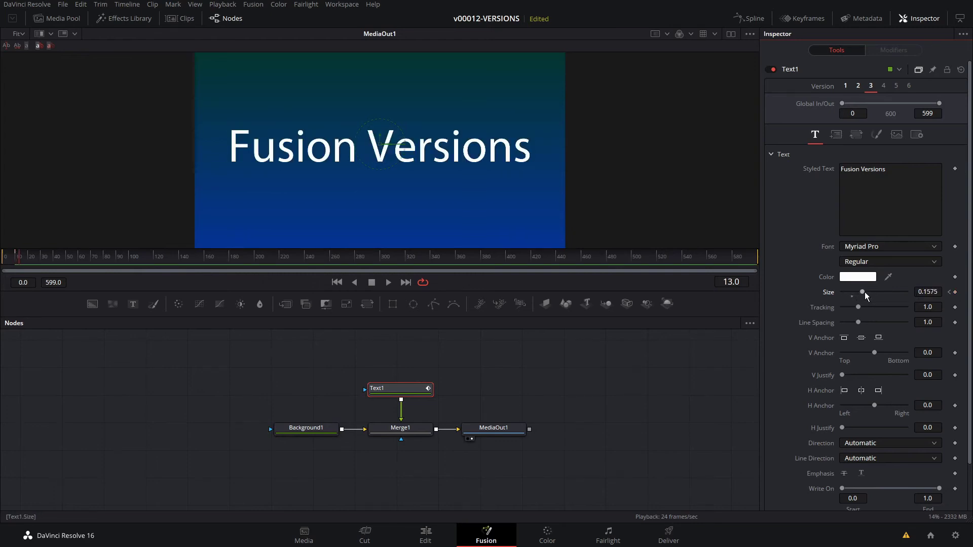
drag(864, 292, 862, 291)
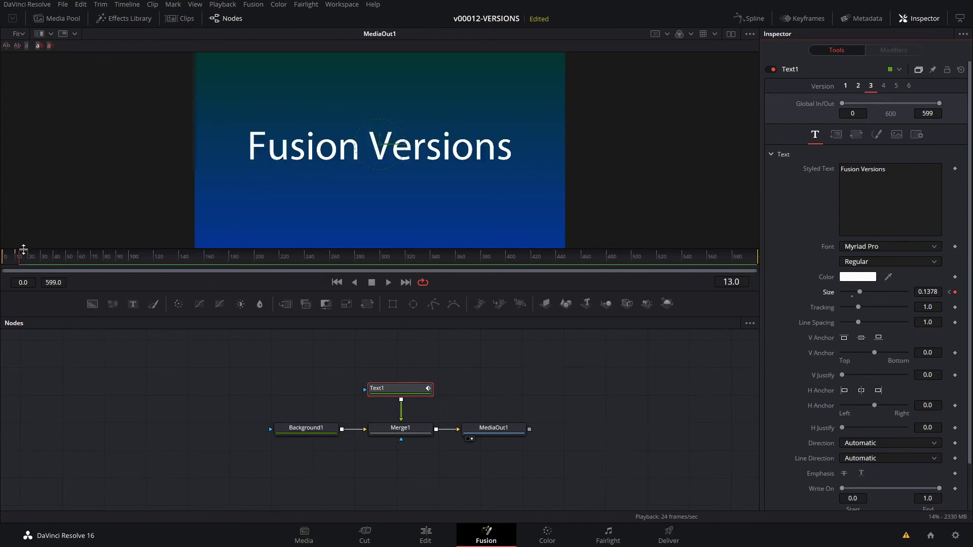
Play back the size animation from the start.
drag(24, 249, 6, 251)
key(space)
click(25, 260)
key(space)
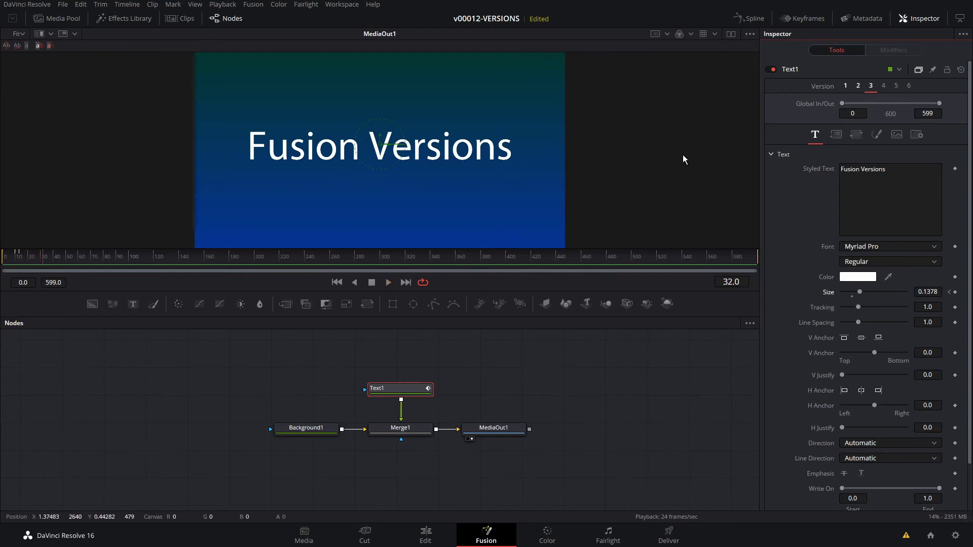
Play version 2's tracking animation for comparison, then return to version 3.
click(859, 87)
key(Home)
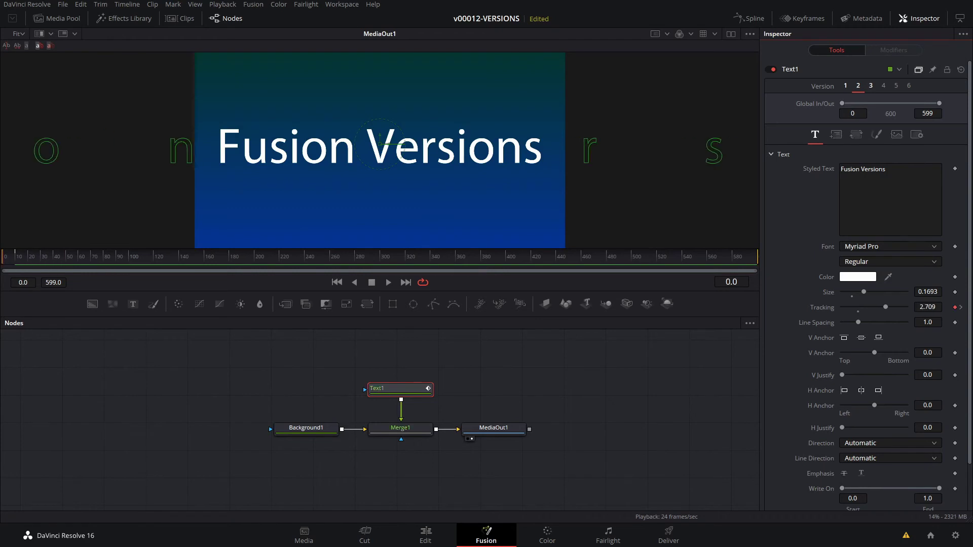
key(space)
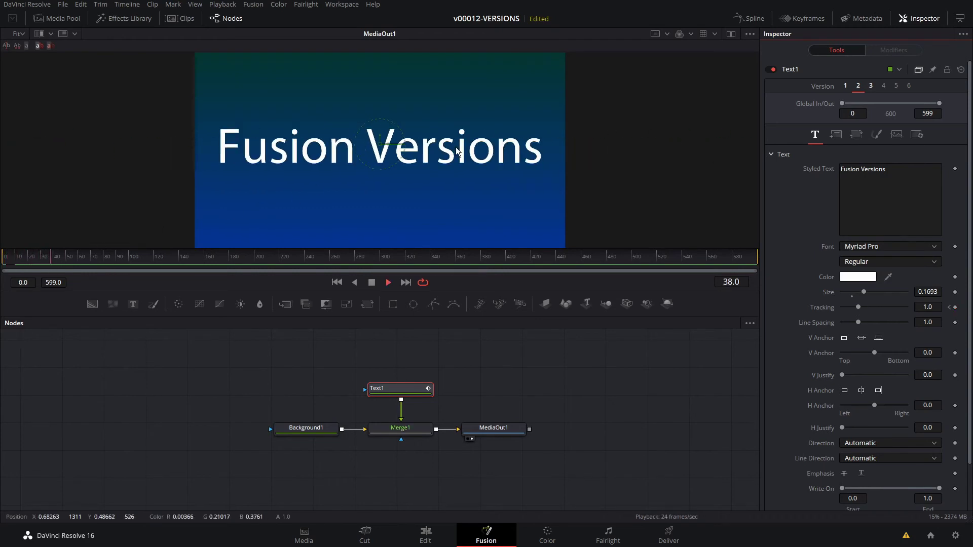
key(space)
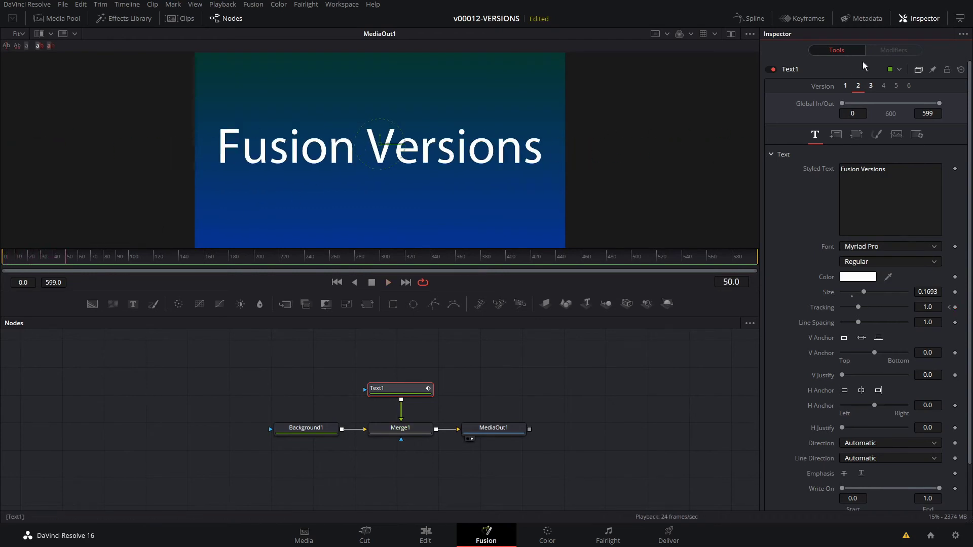
click(871, 87)
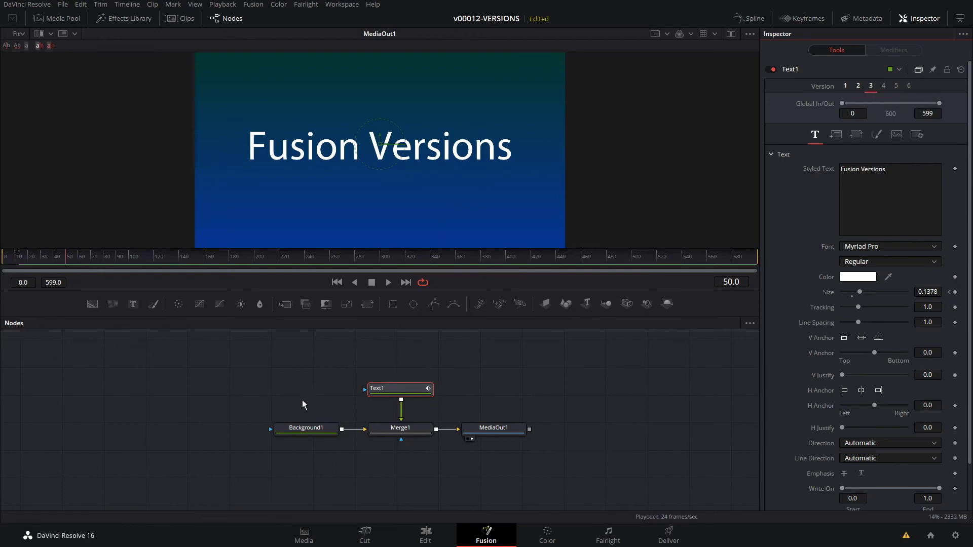
click(300, 428)
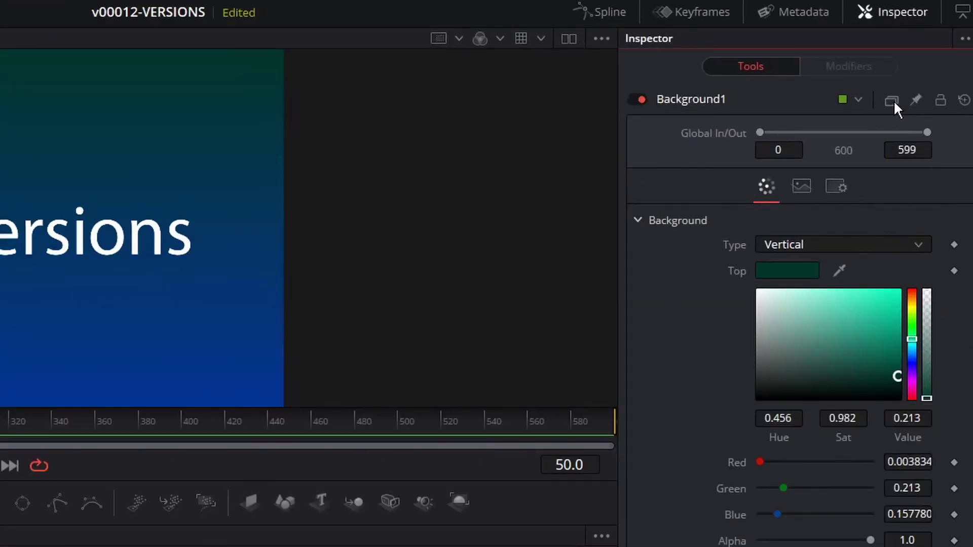
Enable Background1 versions and set version 2's gradient to orange top, red bottom.
click(919, 70)
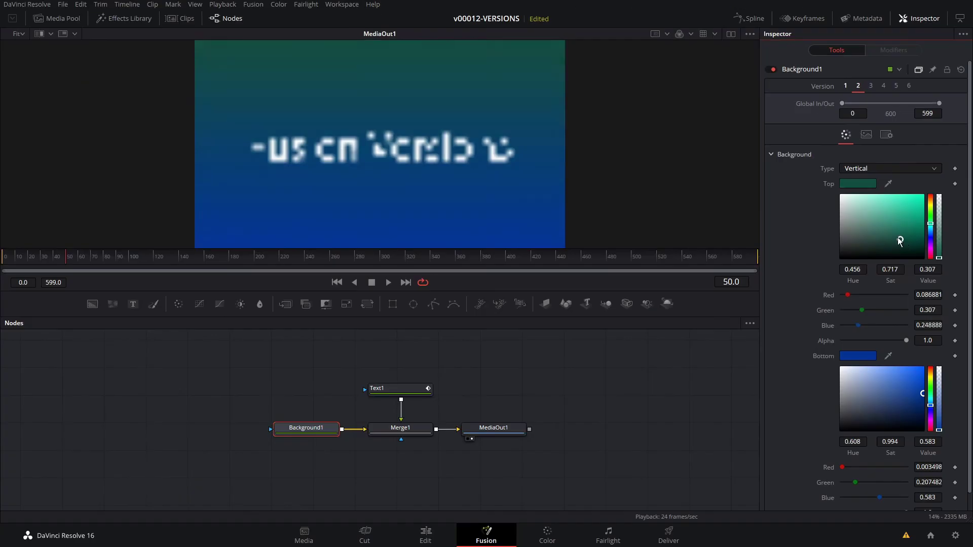
click(856, 360)
click(930, 381)
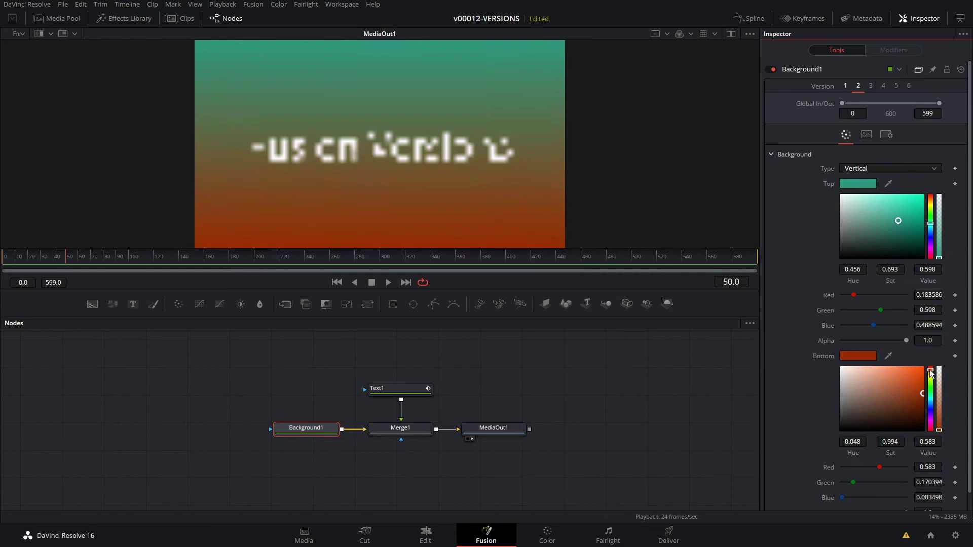
drag(930, 373, 931, 371)
drag(930, 224, 930, 202)
click(895, 222)
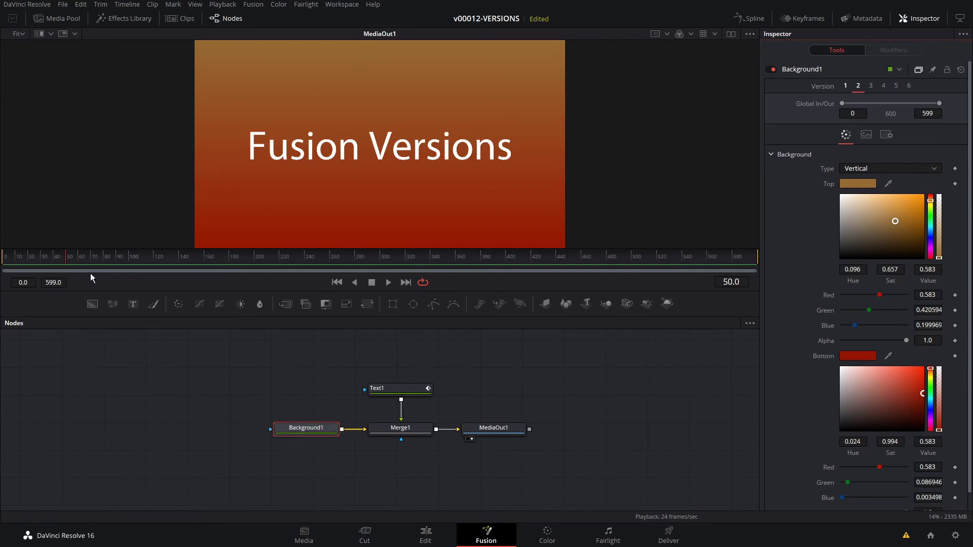
Play the new background, then switch back to the green-to-blue version 1.
click(30, 259)
key(space)
click(845, 87)
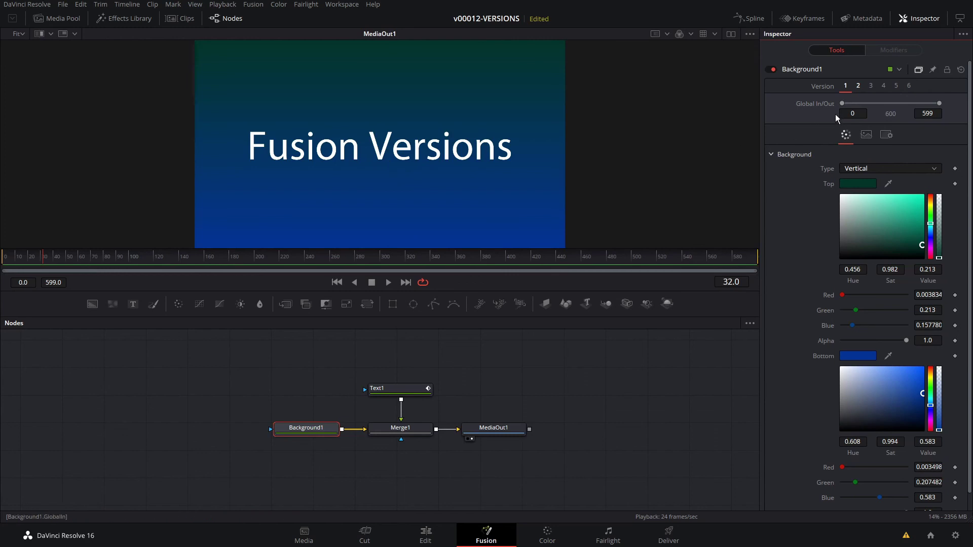
Activate Background1's version 2 for the orange-to-red gradient.
click(857, 86)
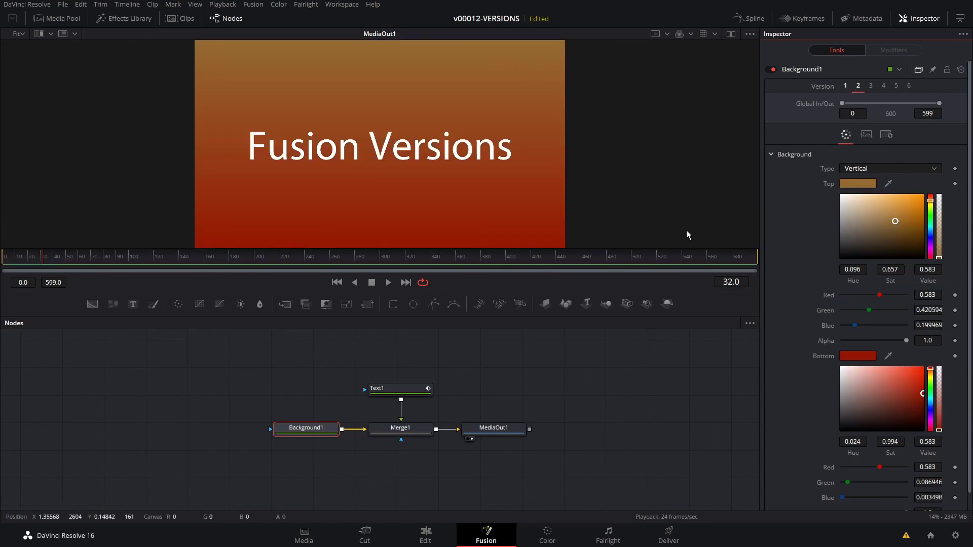